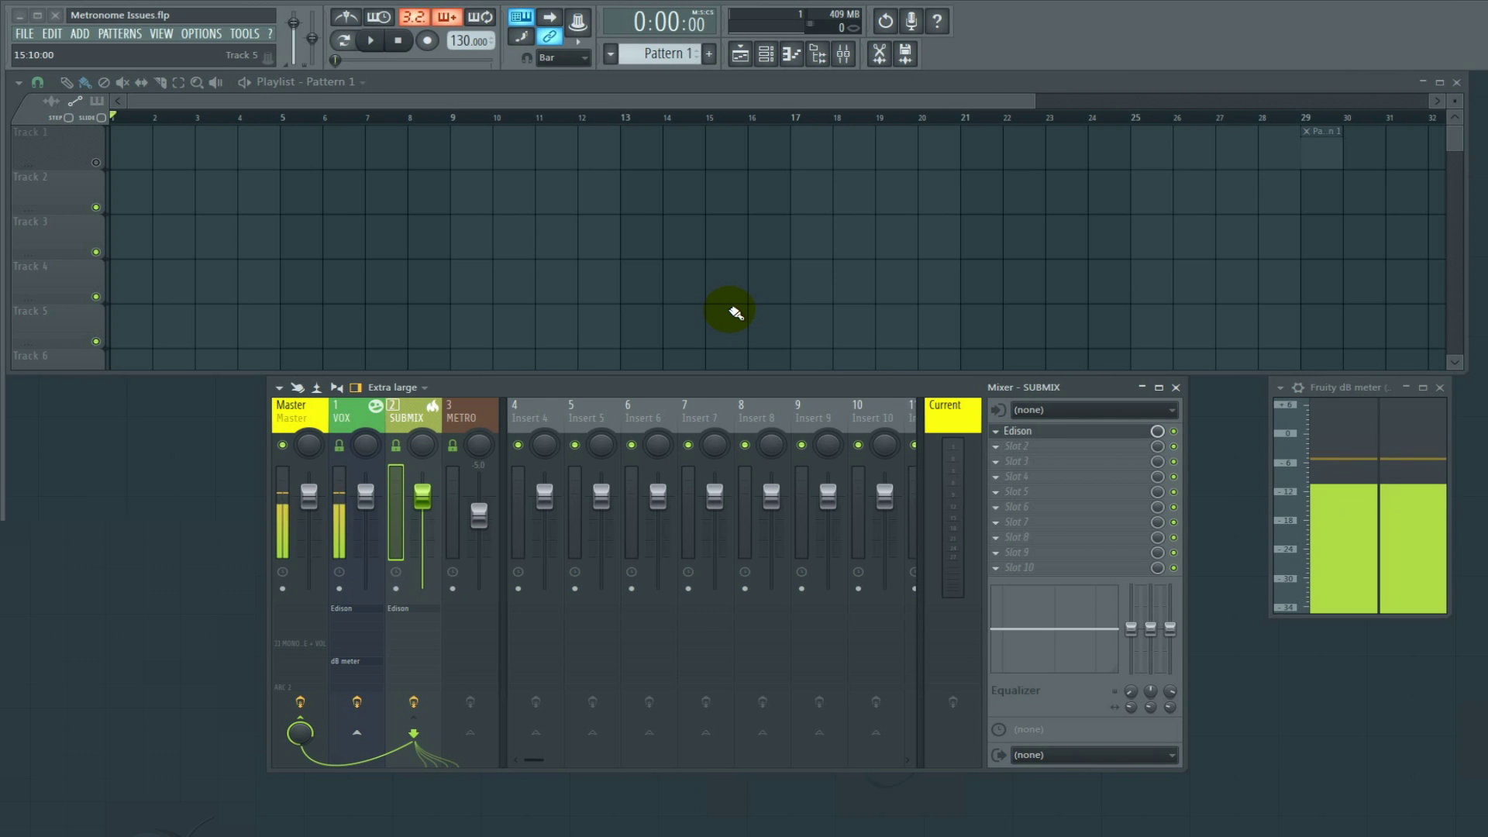
Select the Master track, then Insert 6 to show its empty effect chain.
click(288, 416)
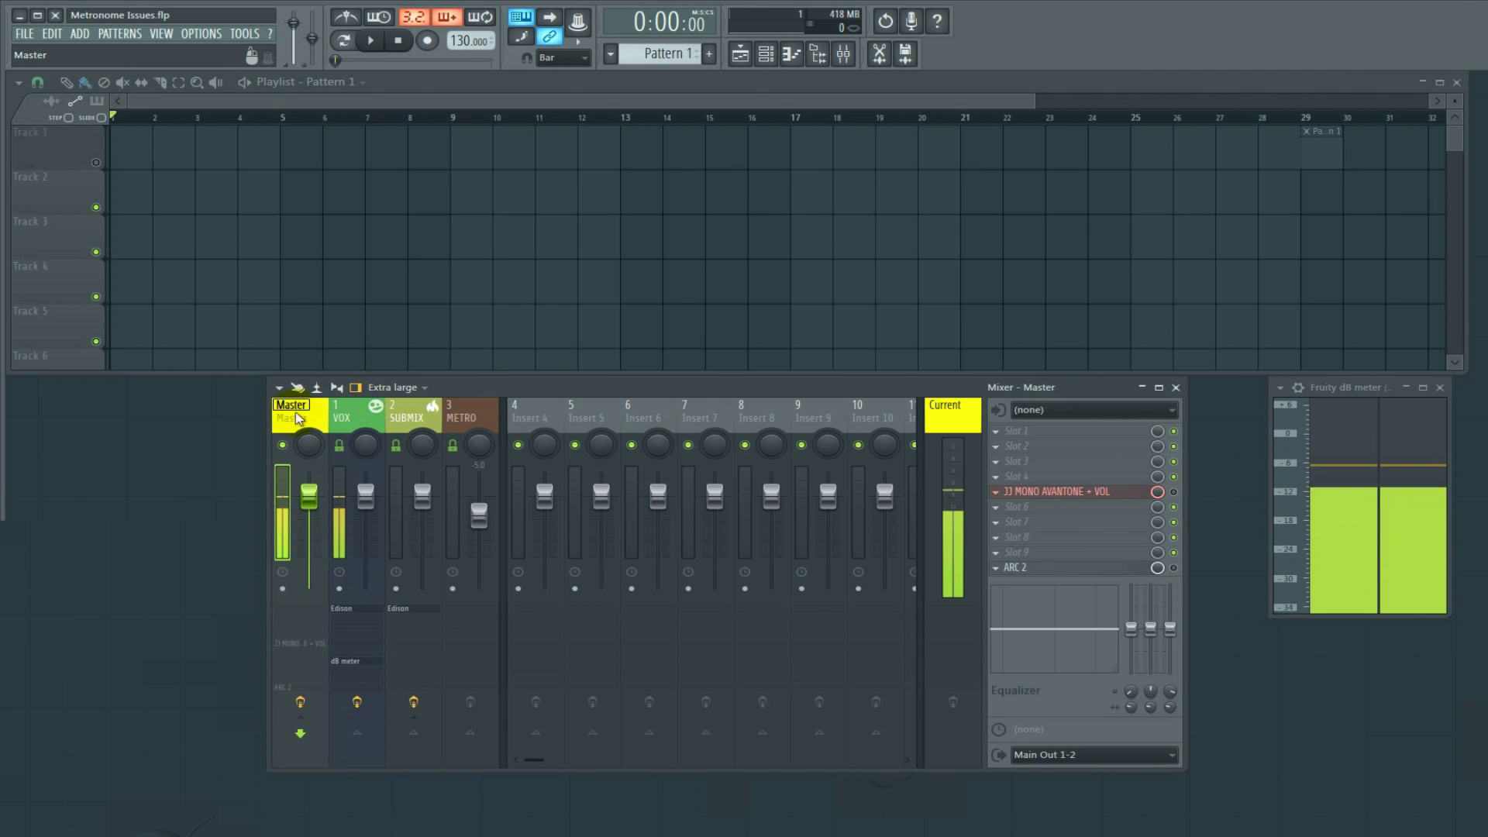
click(632, 416)
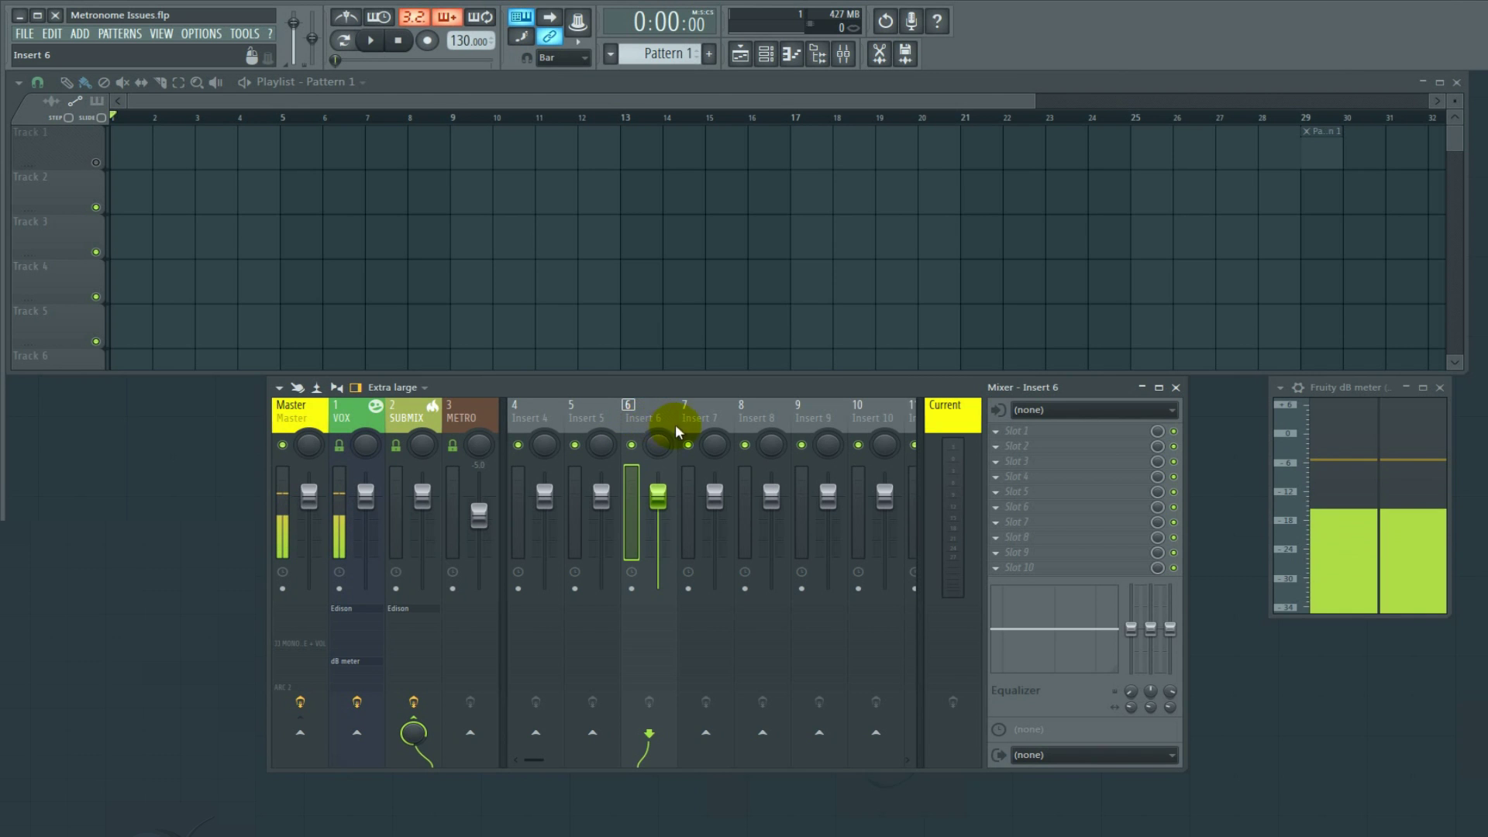
click(631, 417)
click(695, 415)
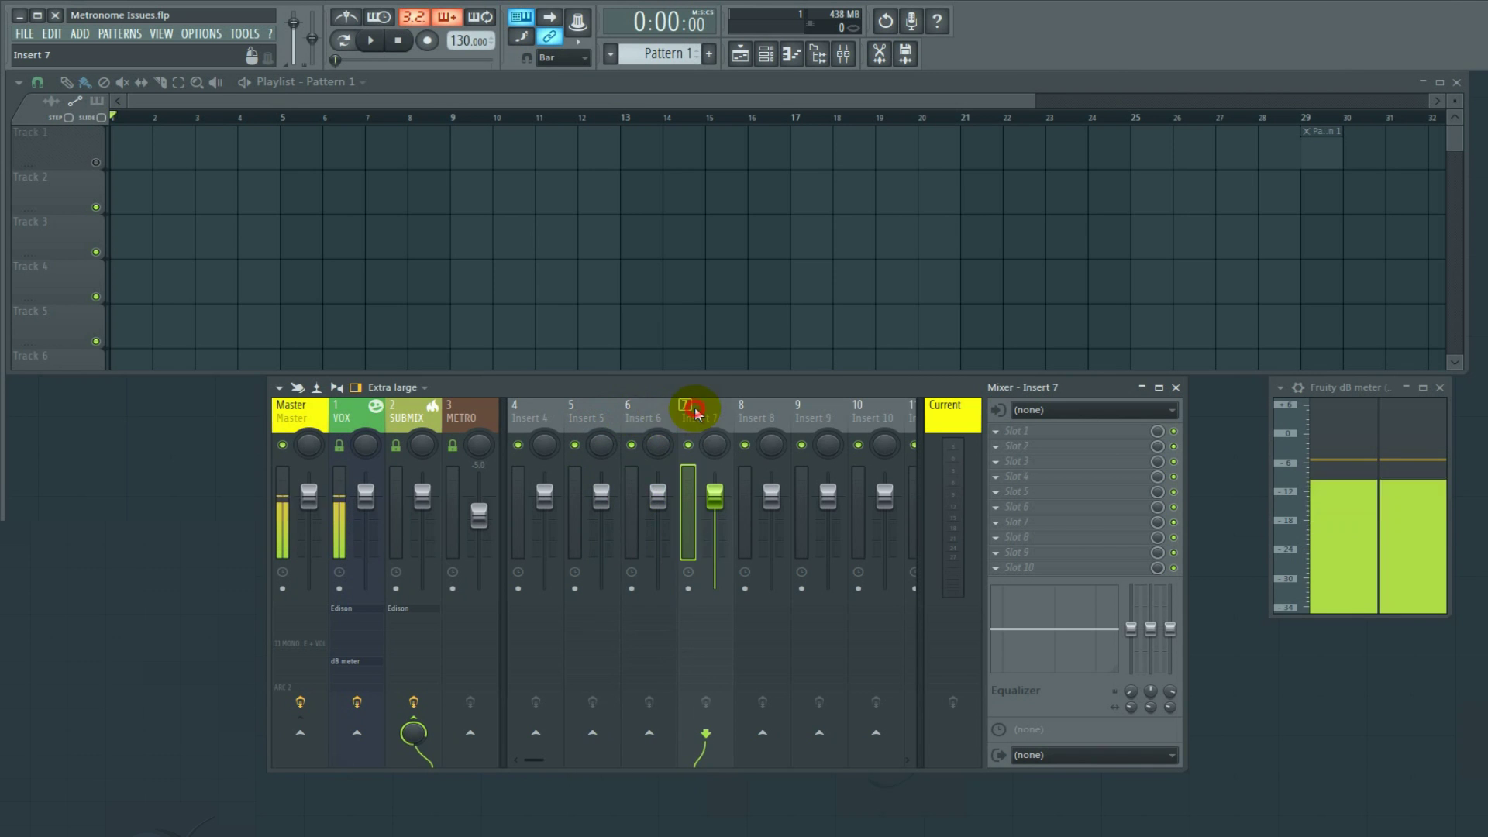
click(582, 415)
click(518, 416)
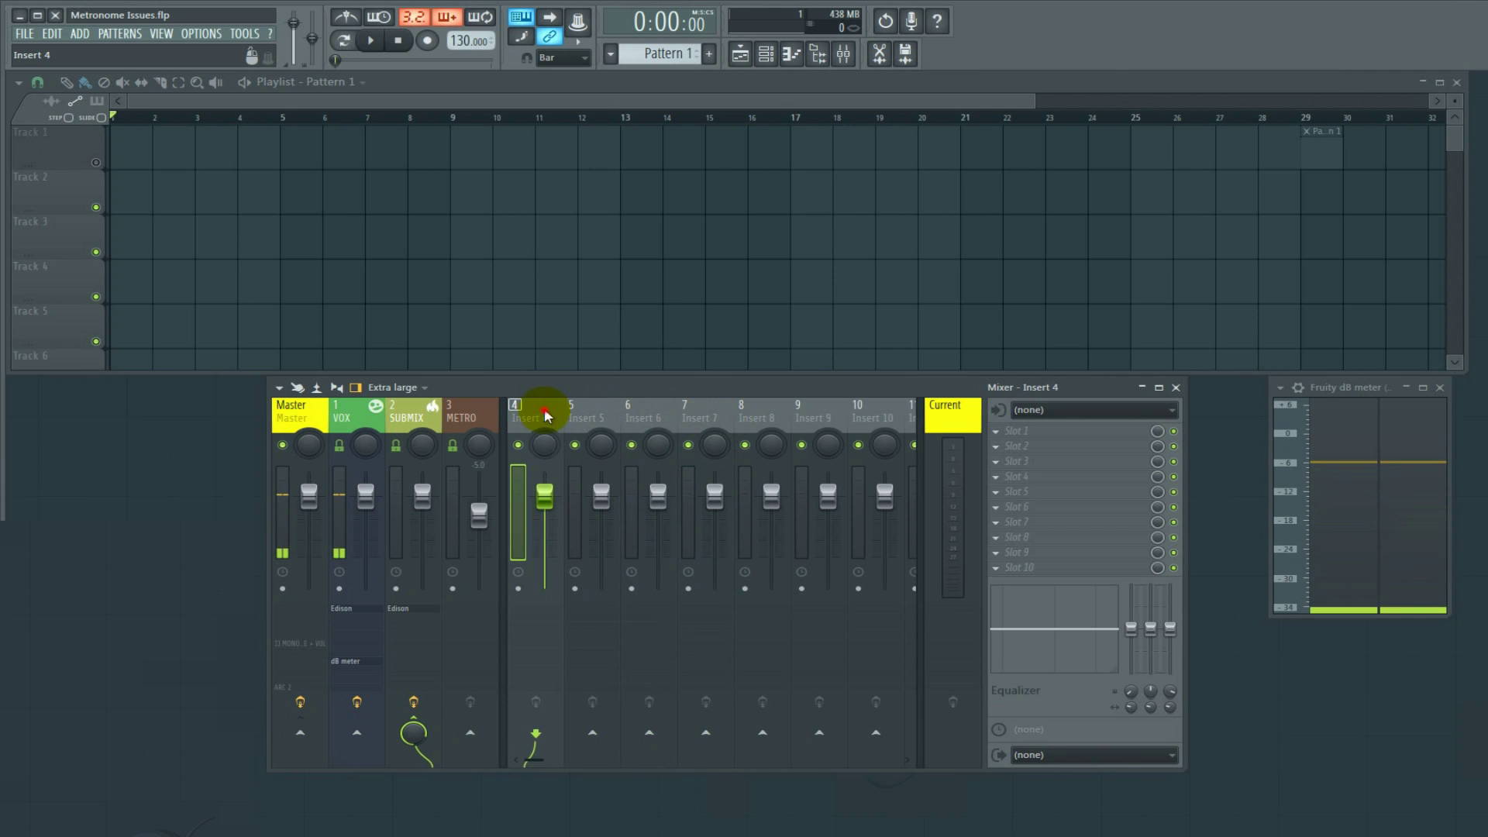
click(632, 415)
click(745, 416)
click(643, 415)
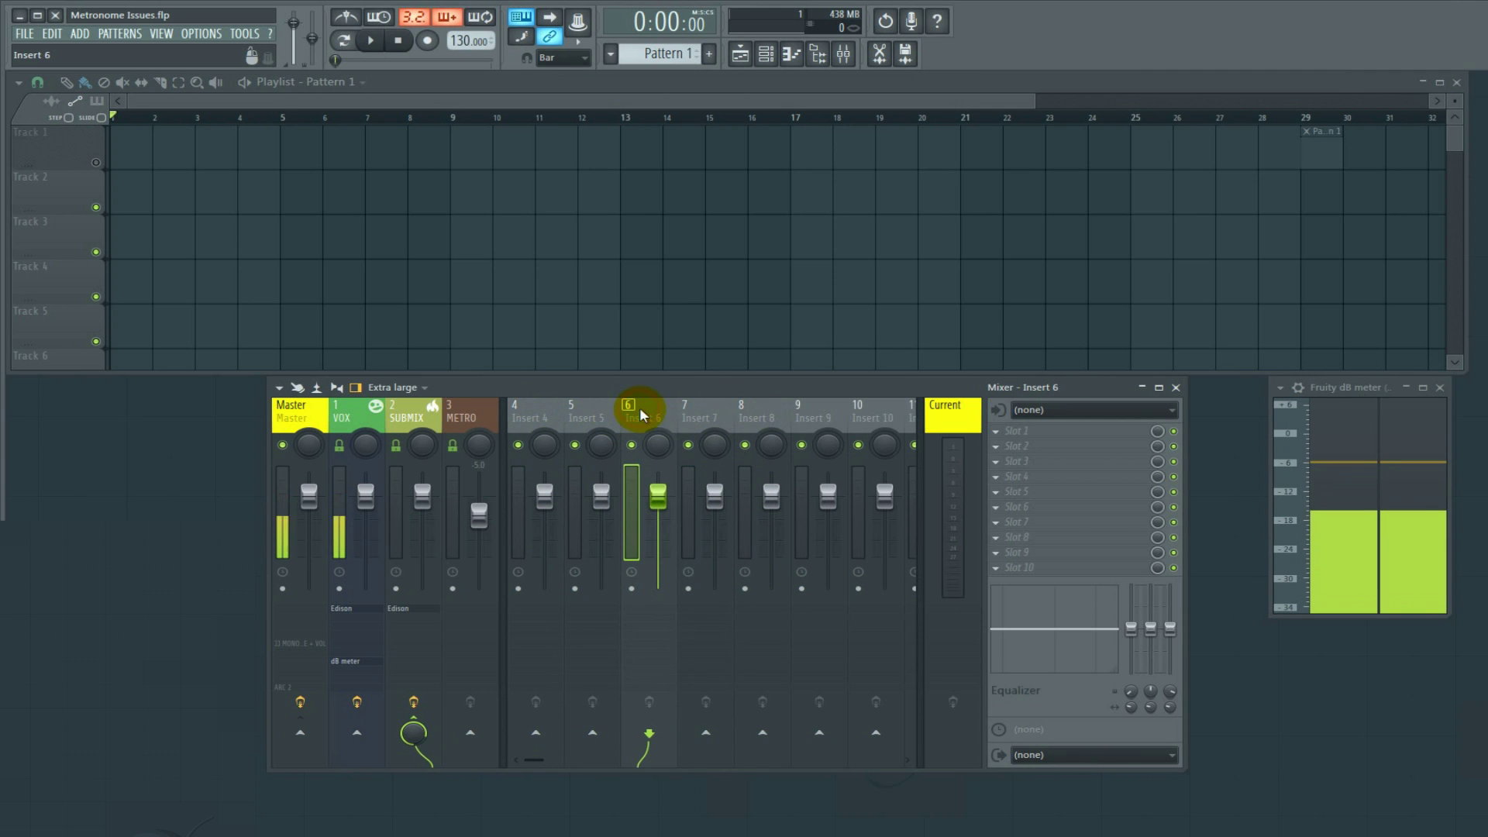
click(1042, 412)
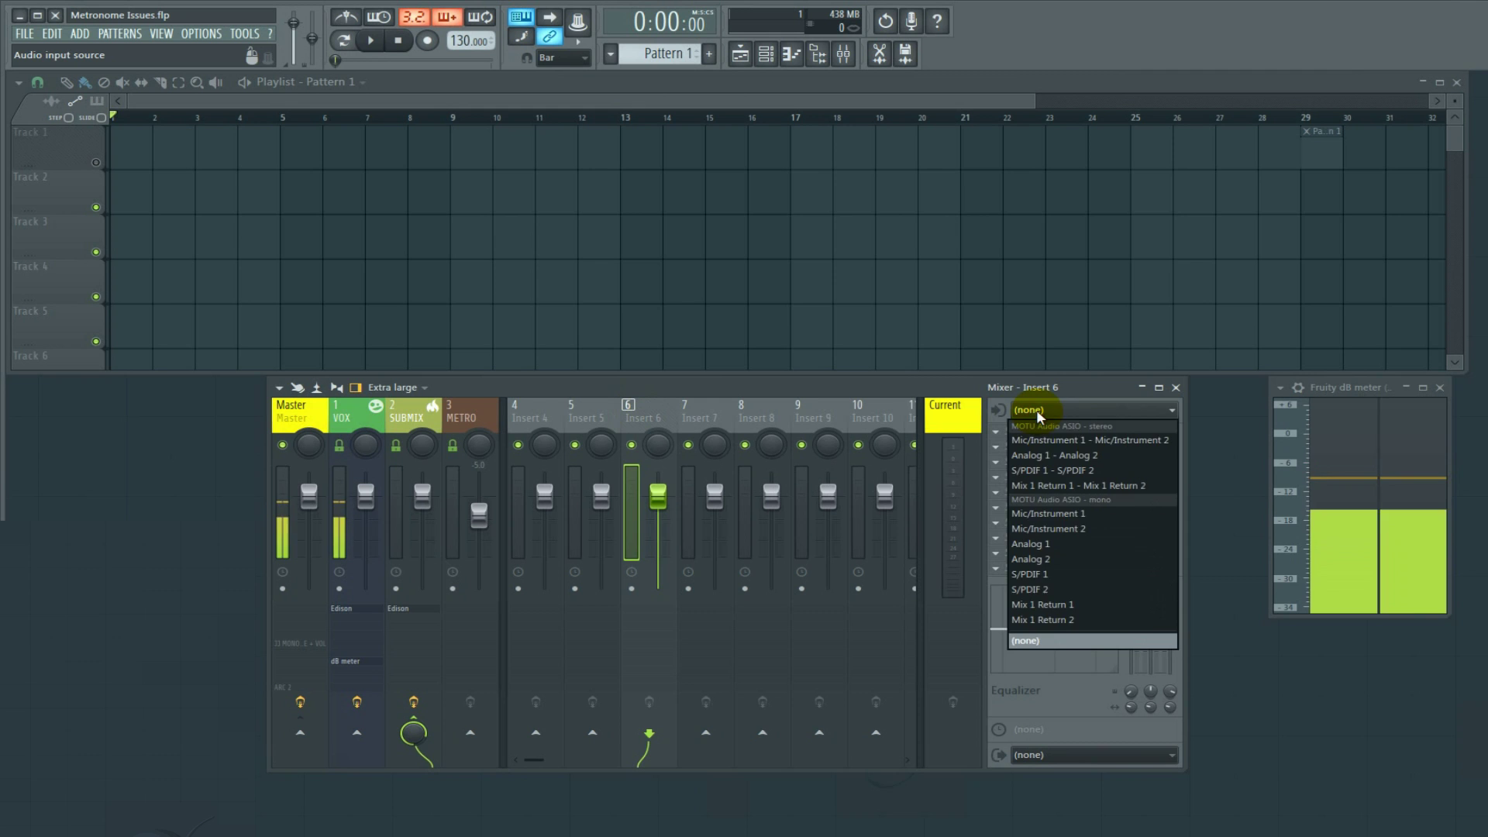
click(1037, 414)
click(1063, 414)
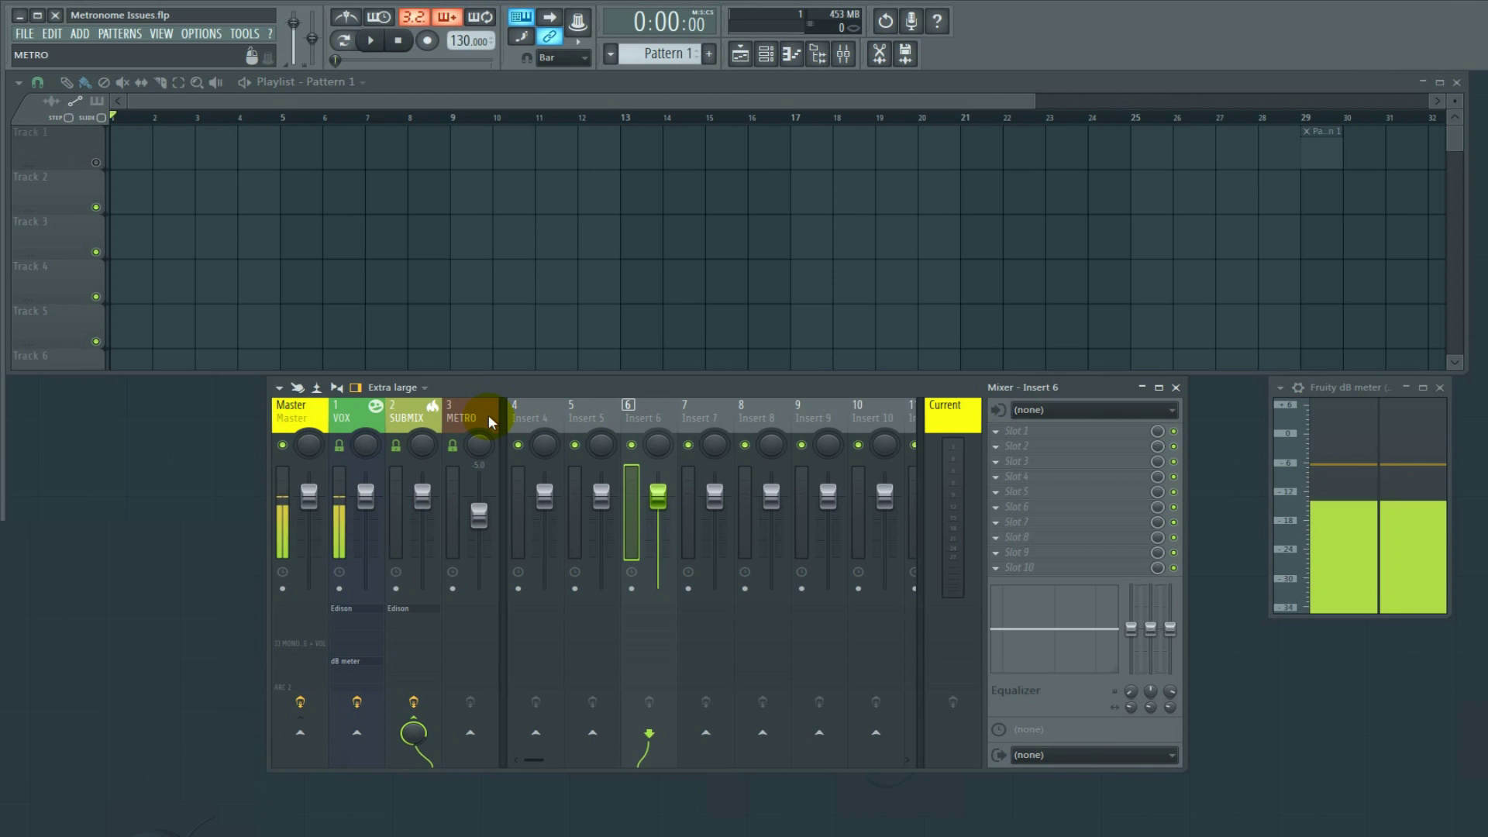
In Audio settings set Preview mixer track to 3 (METRO) and switch the metronome on.
key(F11)
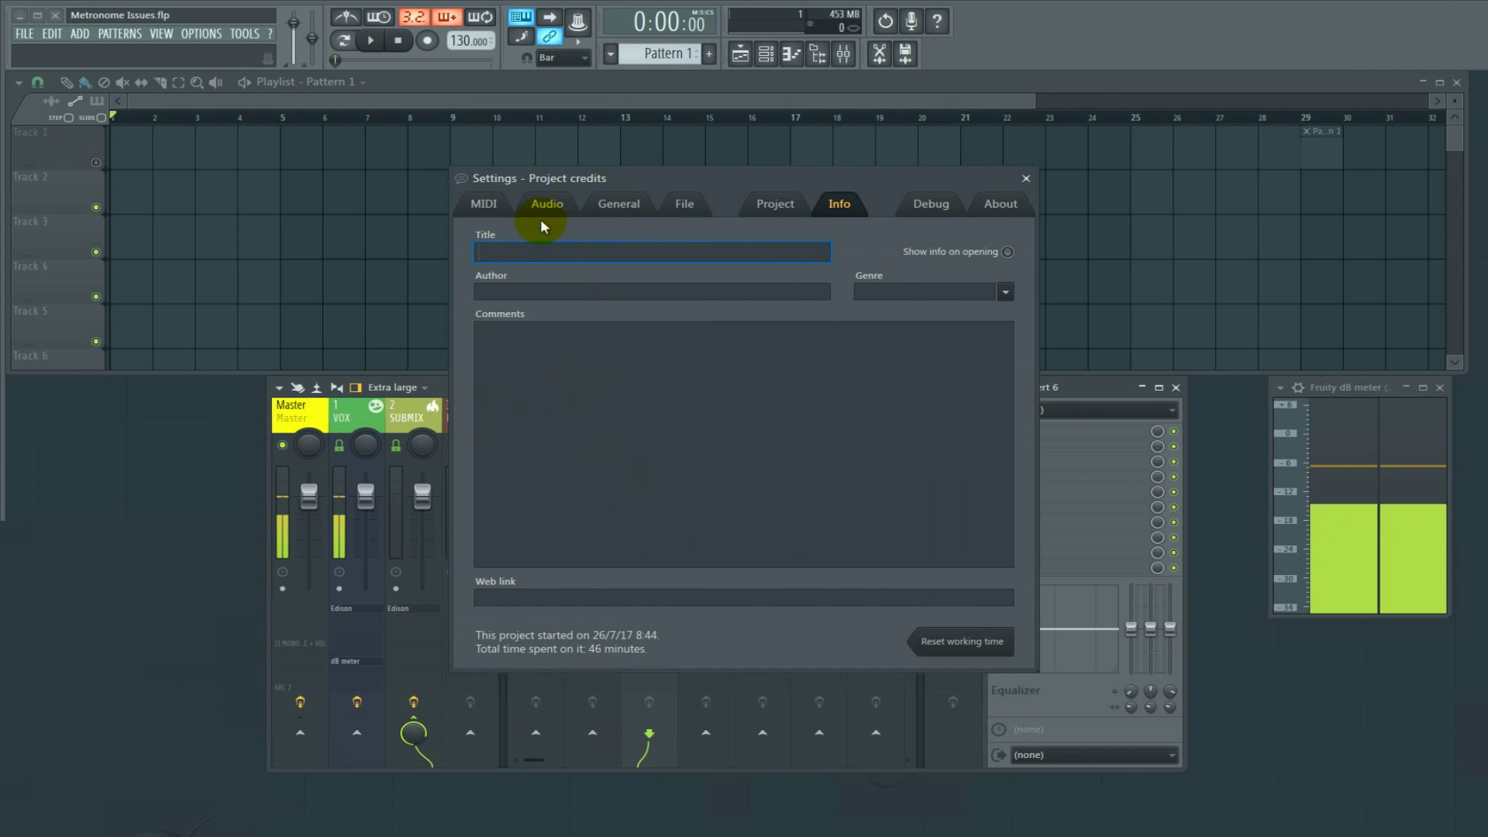
click(546, 204)
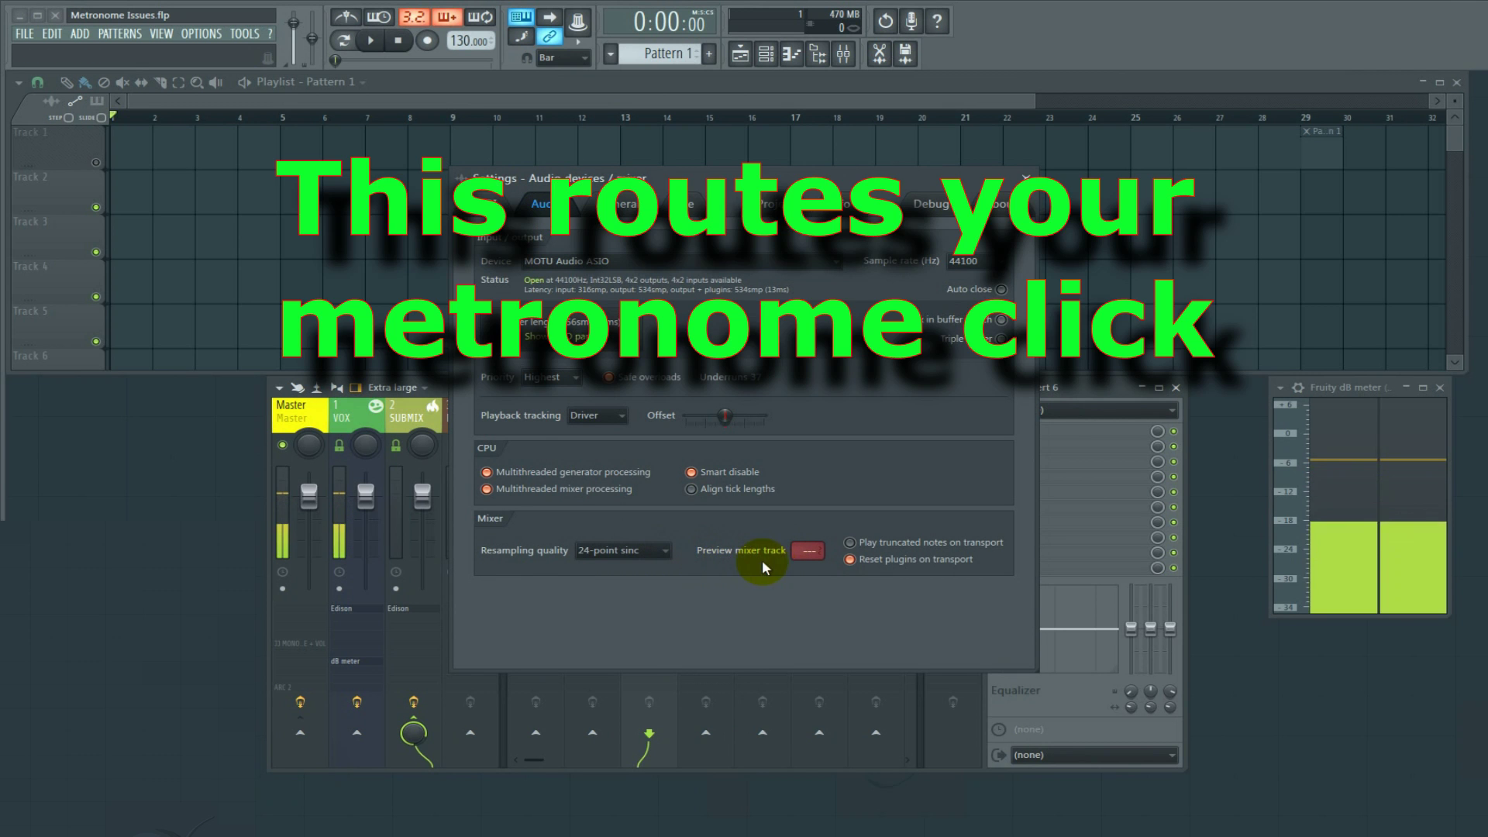
drag(778, 186, 1109, 130)
click(462, 420)
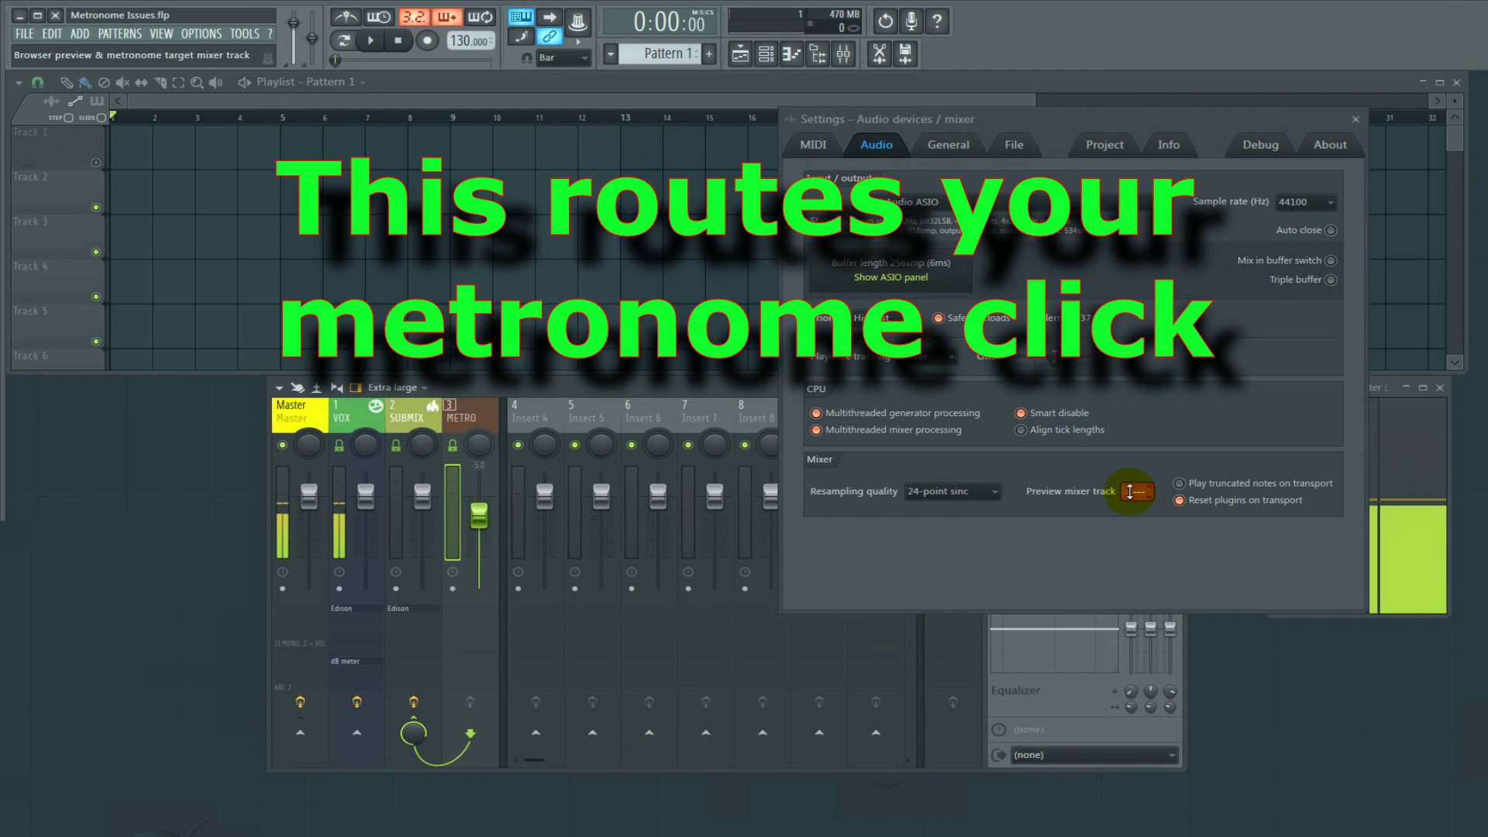
drag(1131, 491, 1131, 465)
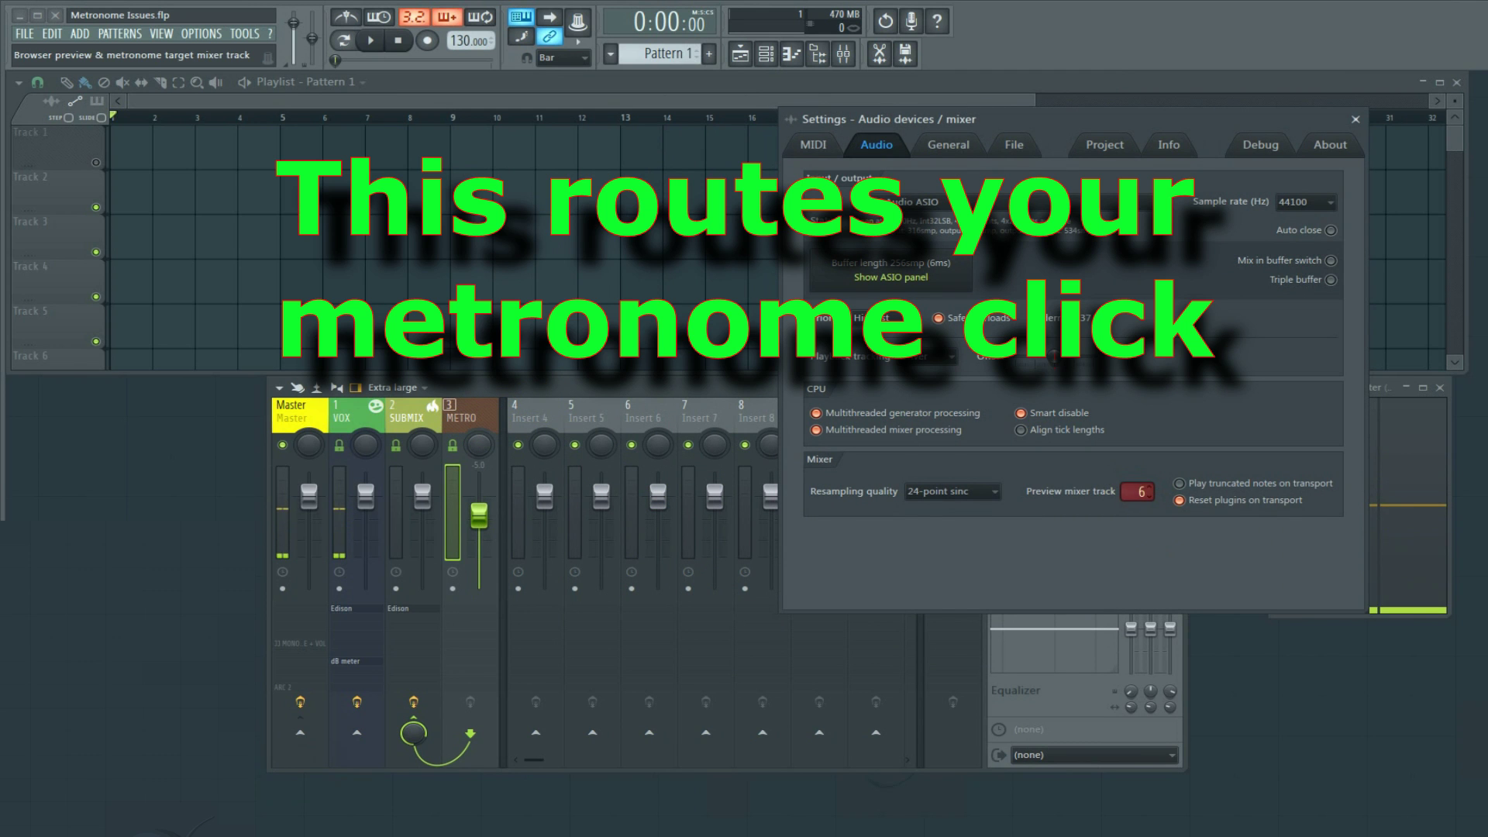
scroll(1130, 491, down, 1)
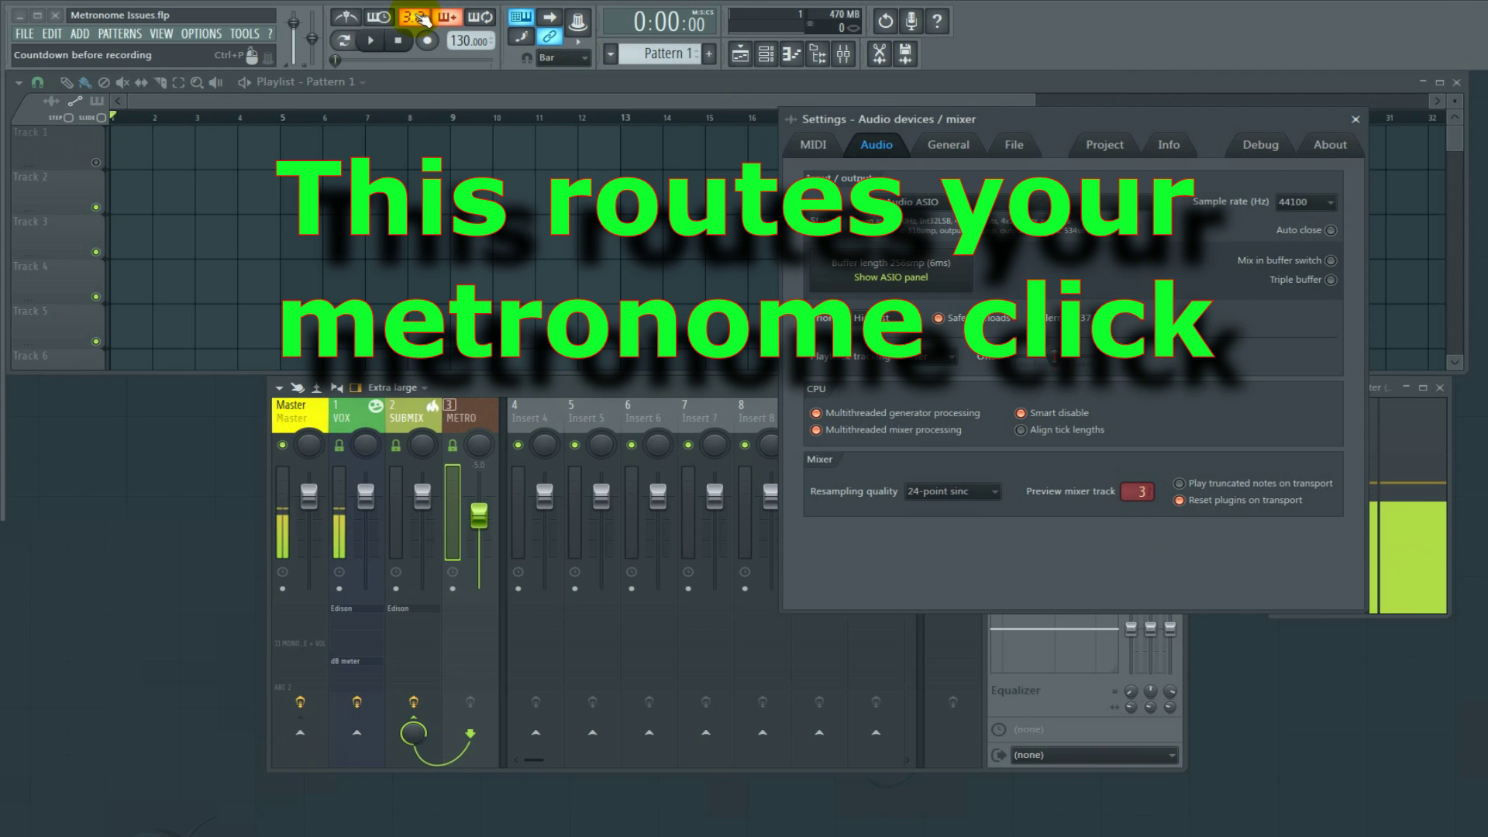
click(345, 16)
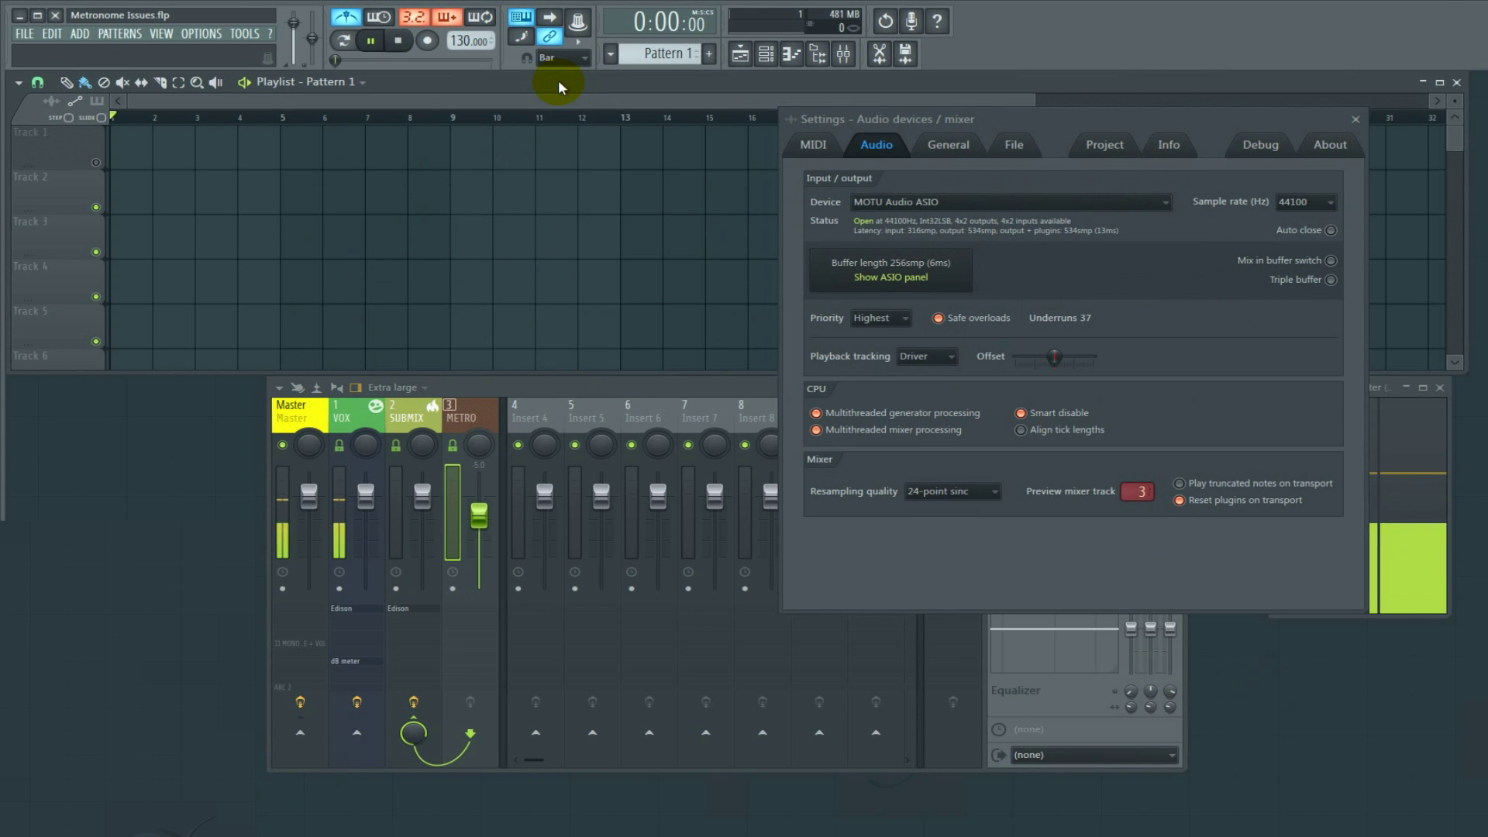
Play back to hear the click on METRO, close Settings and stop playback.
key(space)
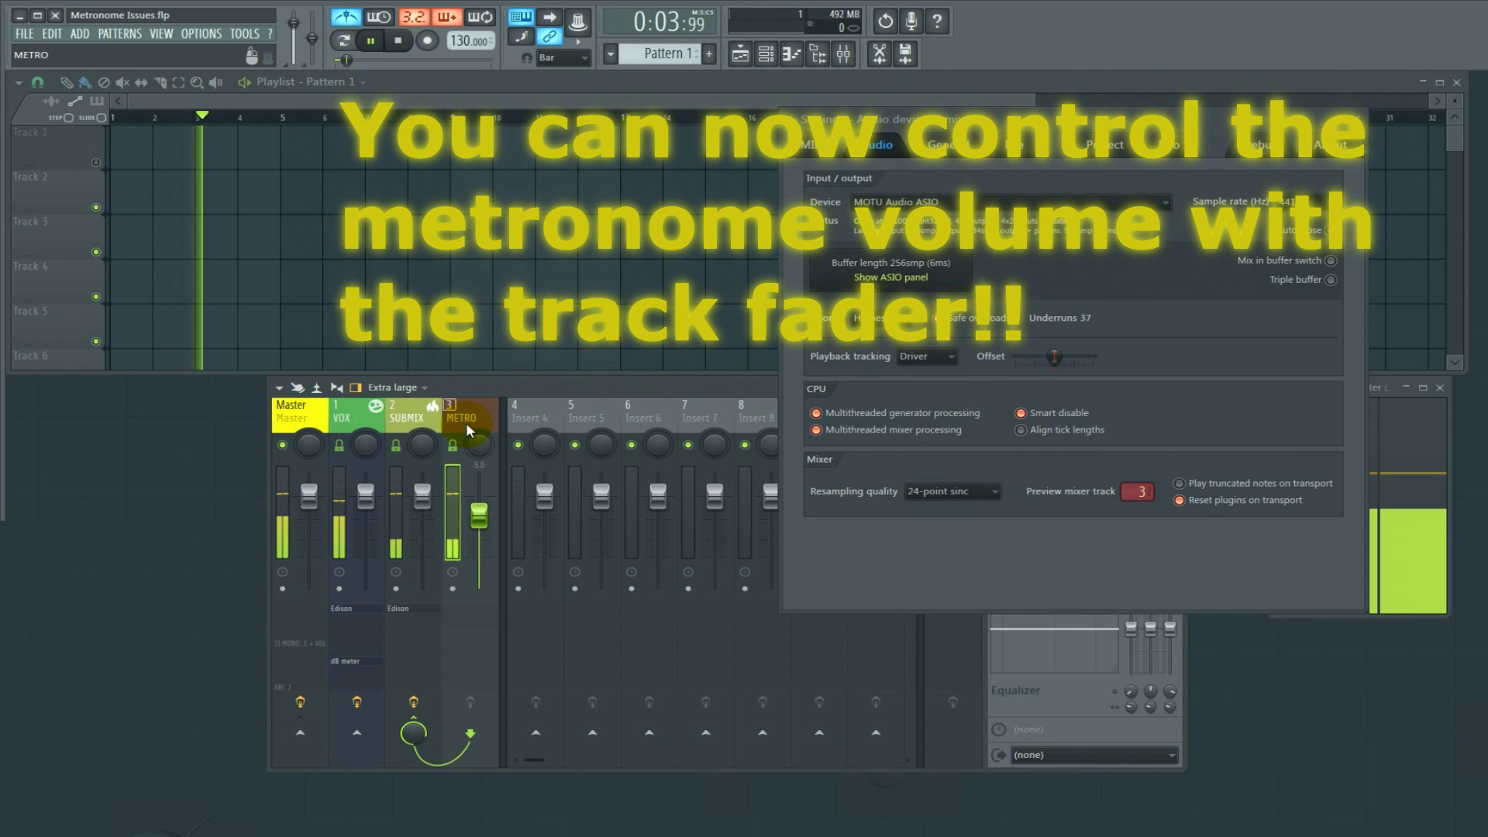
click(1367, 127)
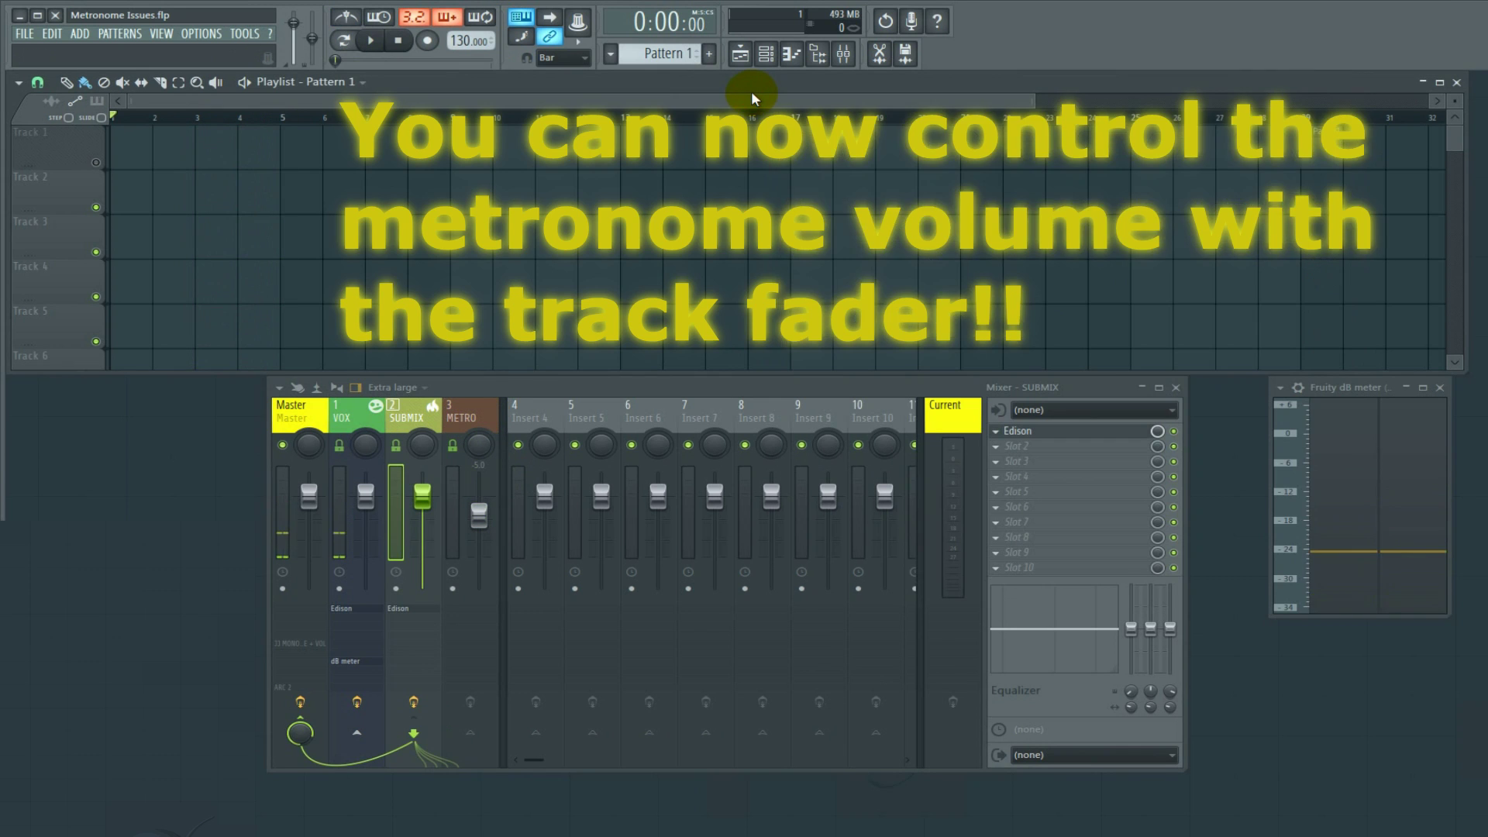
key(space)
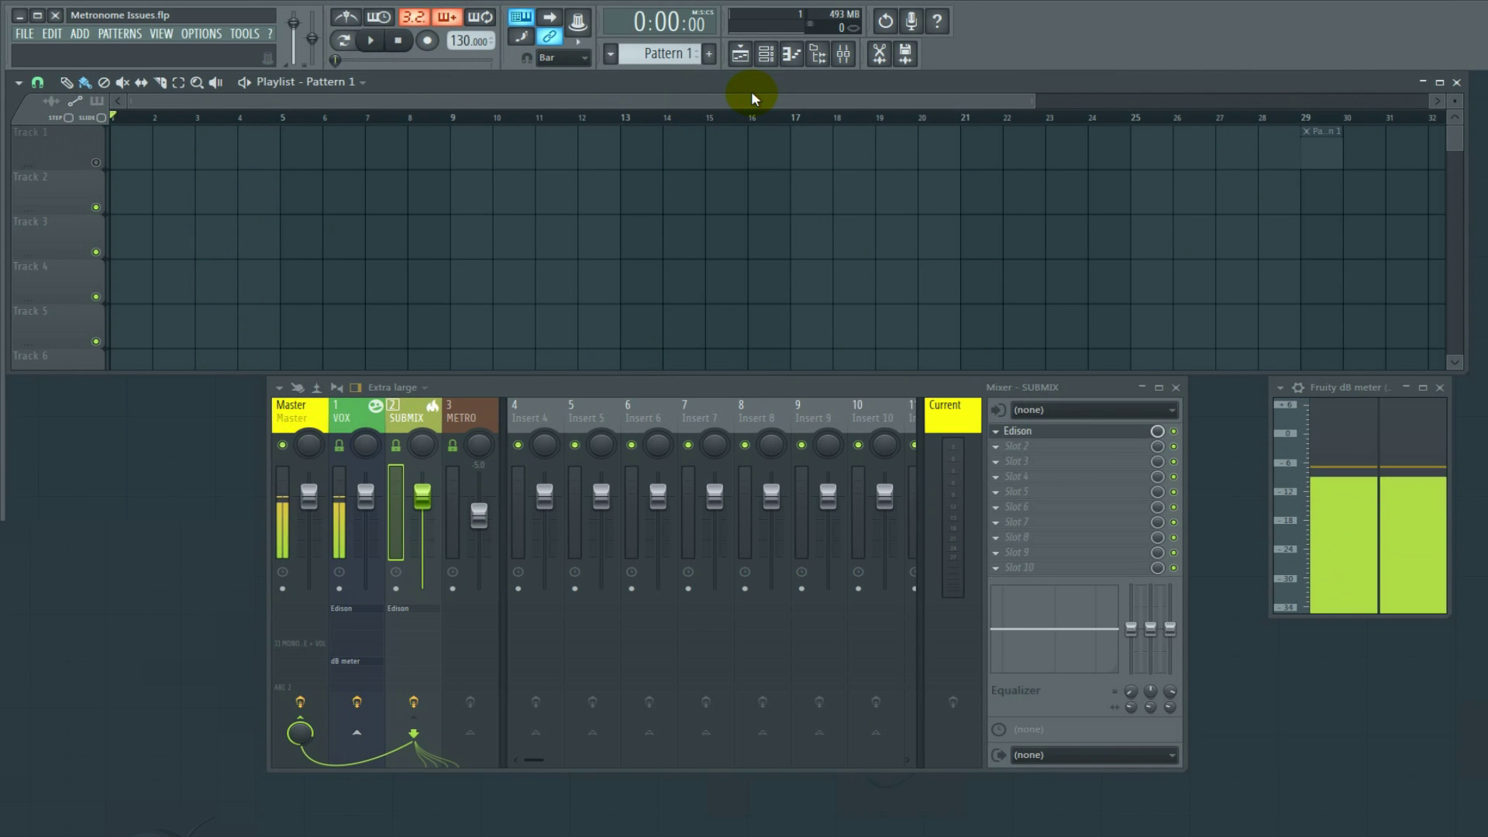
Select Master, step through Inserts 5–7 and settle on Insert 6's empty effect chain.
click(300, 414)
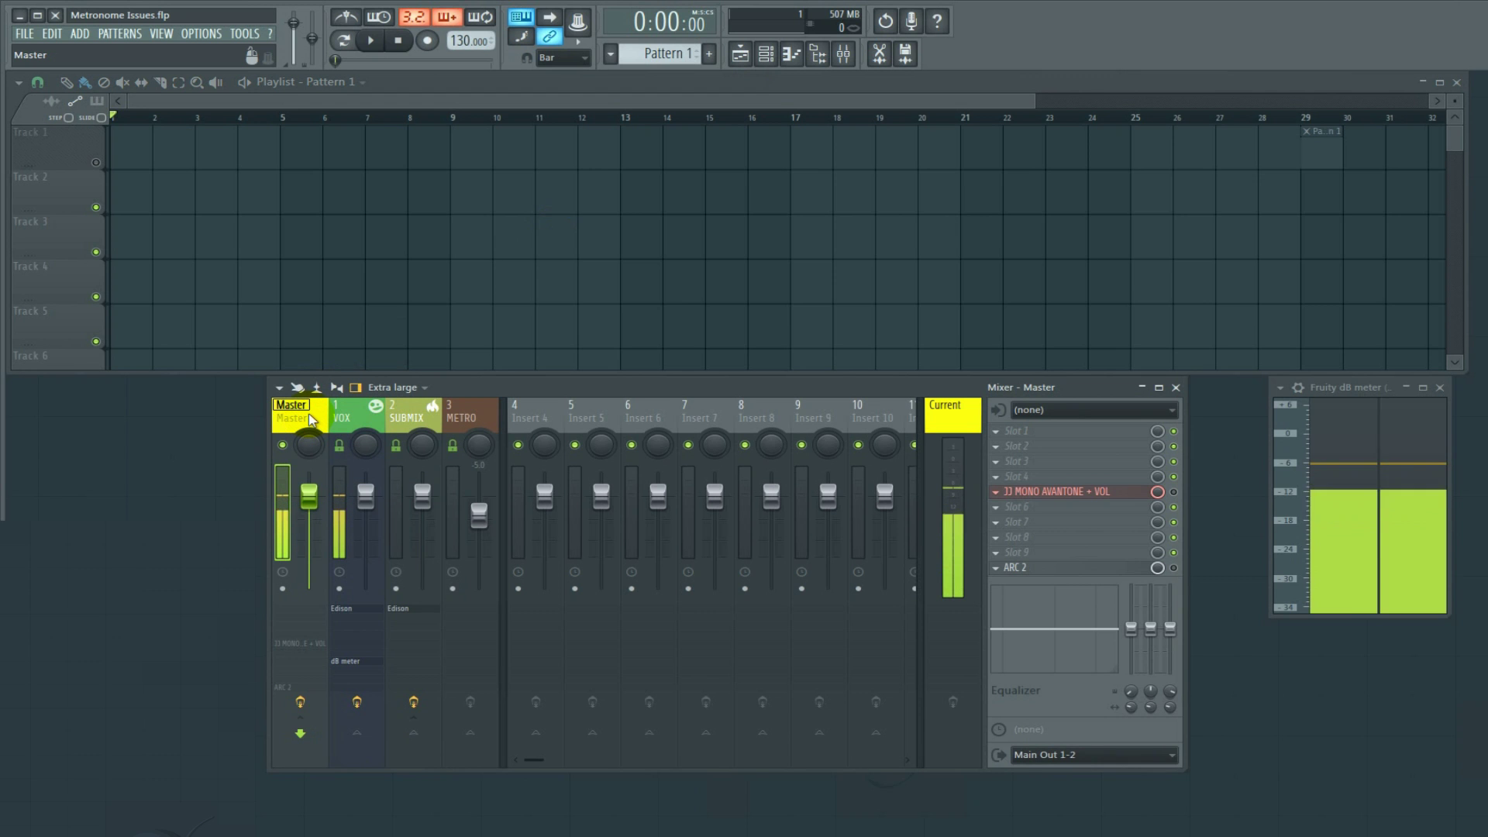
click(654, 416)
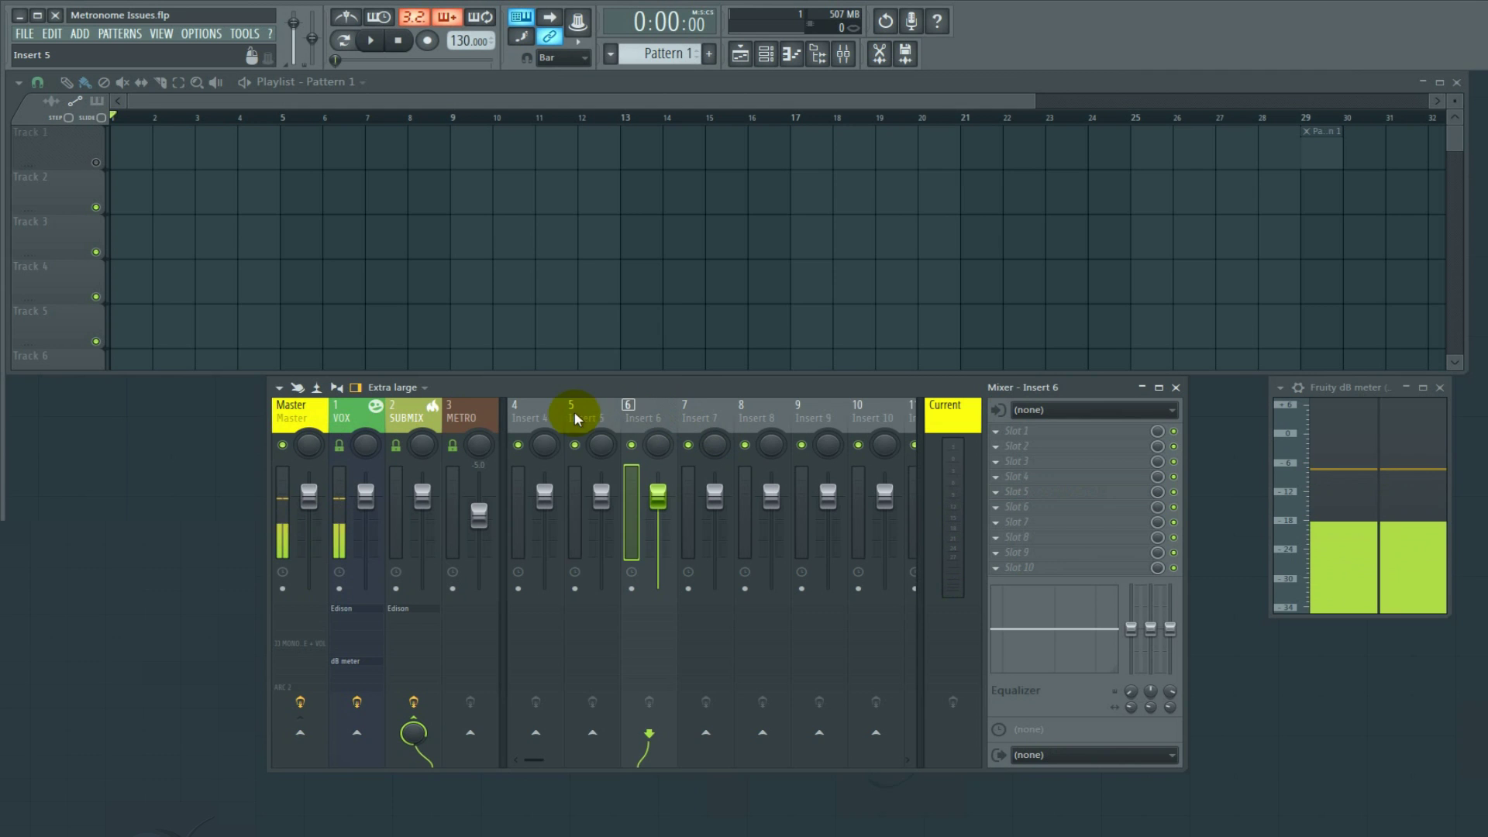
click(575, 416)
click(631, 416)
click(686, 417)
click(629, 416)
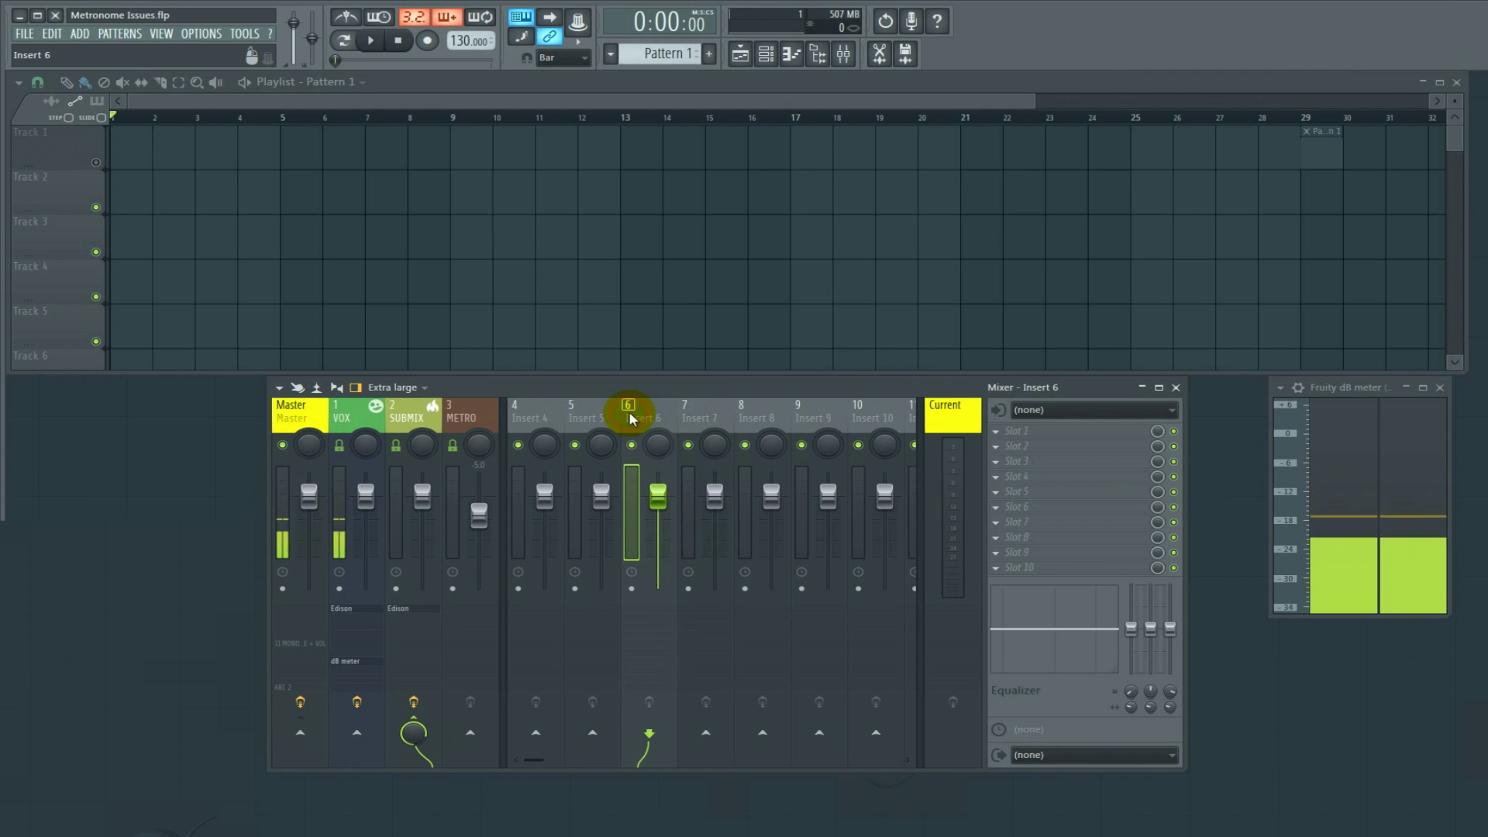
key(Left)
key(Left)
key(Left)
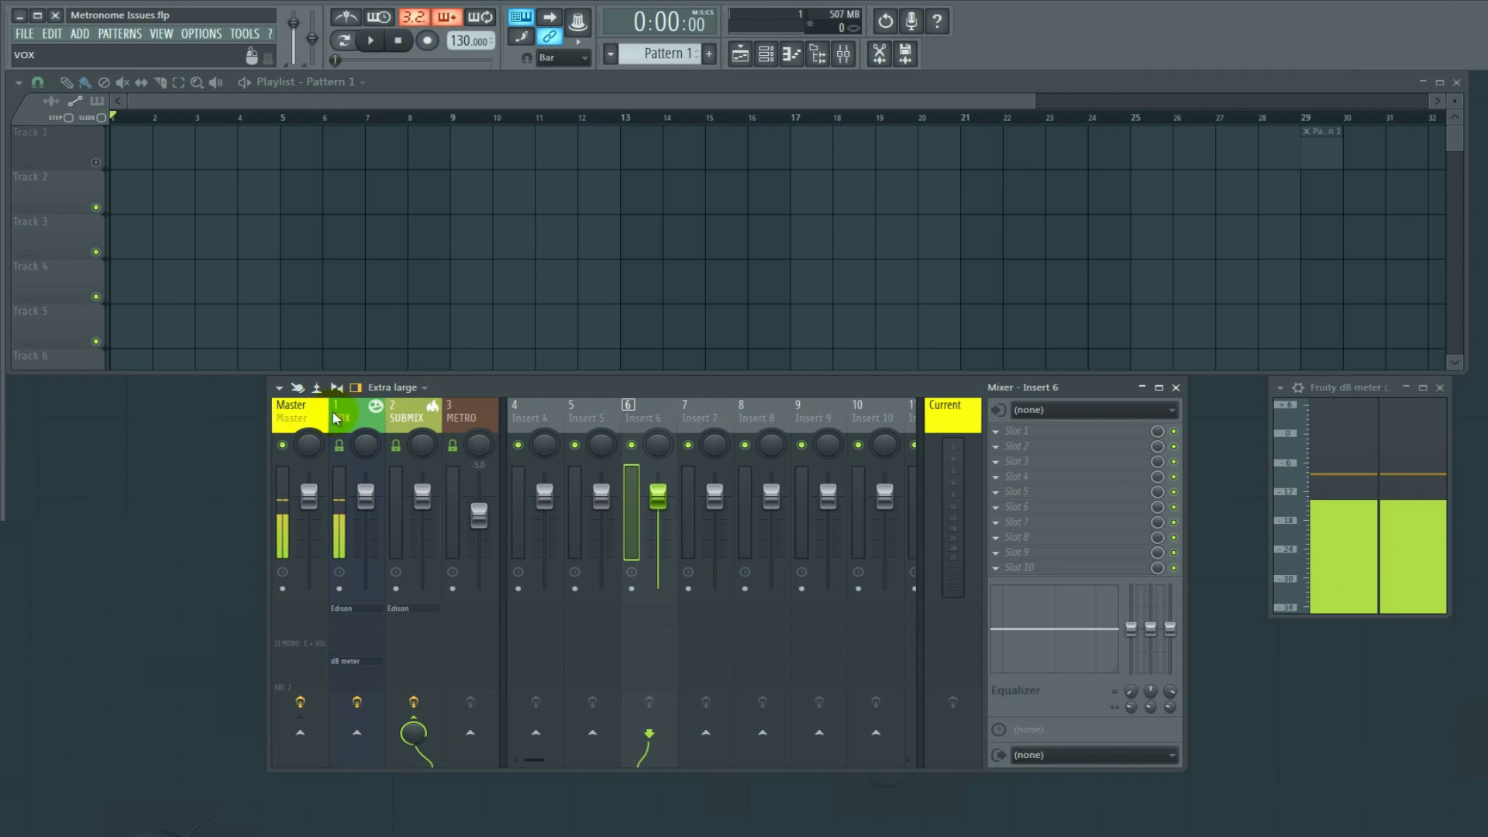
click(639, 409)
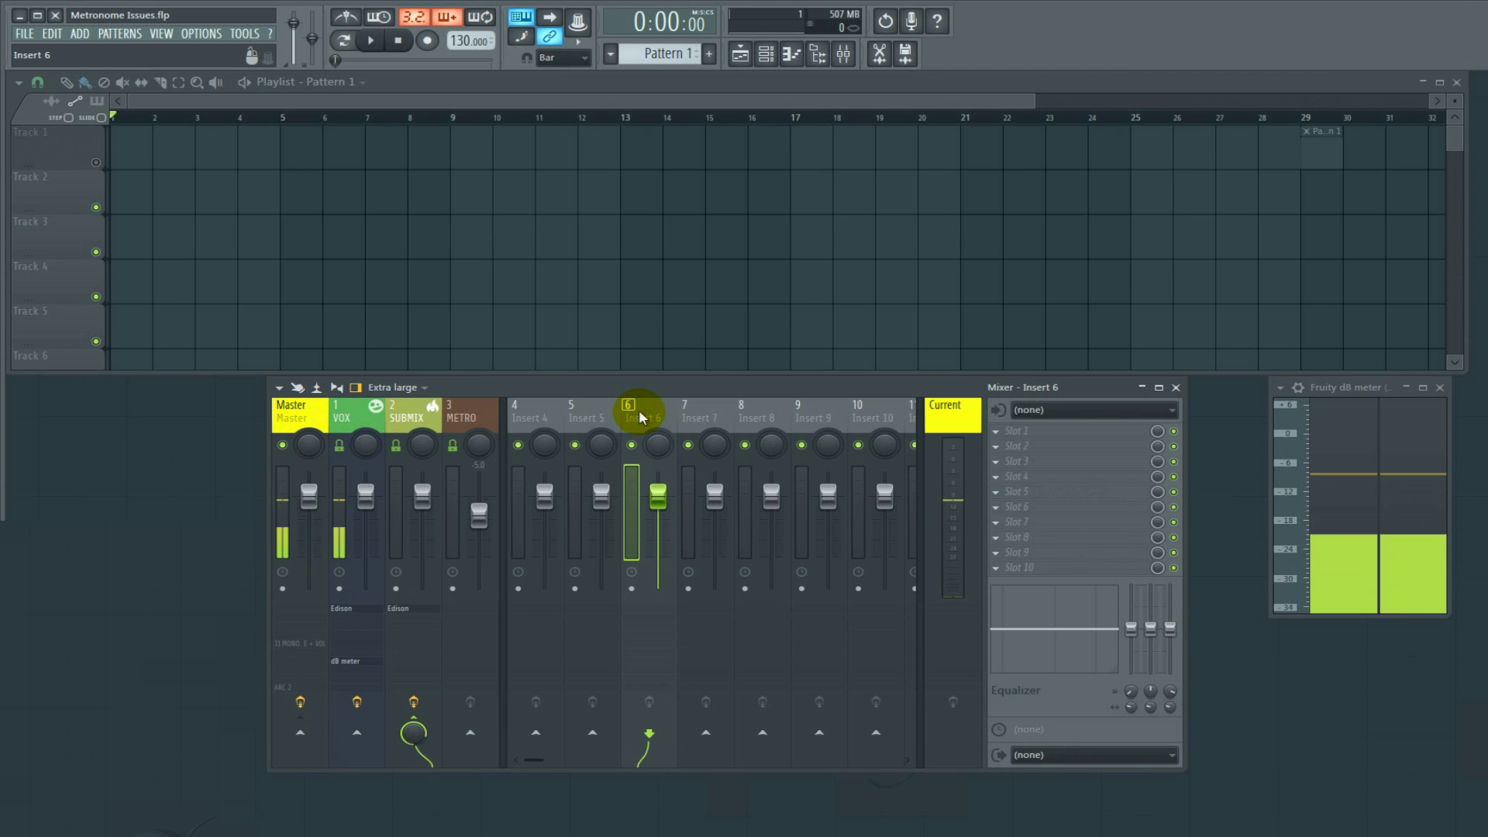